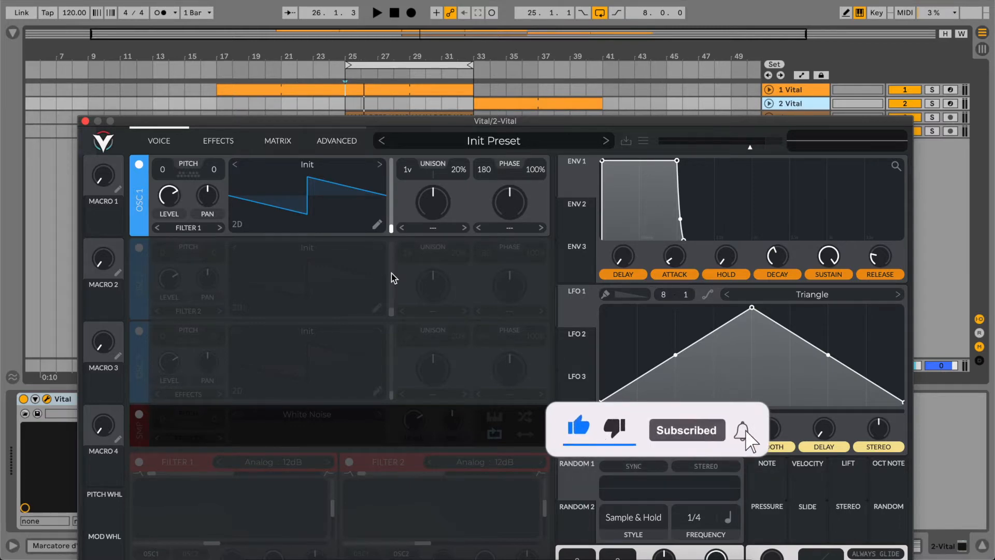
Play the arrangement from bar 25 to hear the existing chord part
{"action": "left_click", "coordinate": [345, 106]}
{"action": "key", "text": "space"}
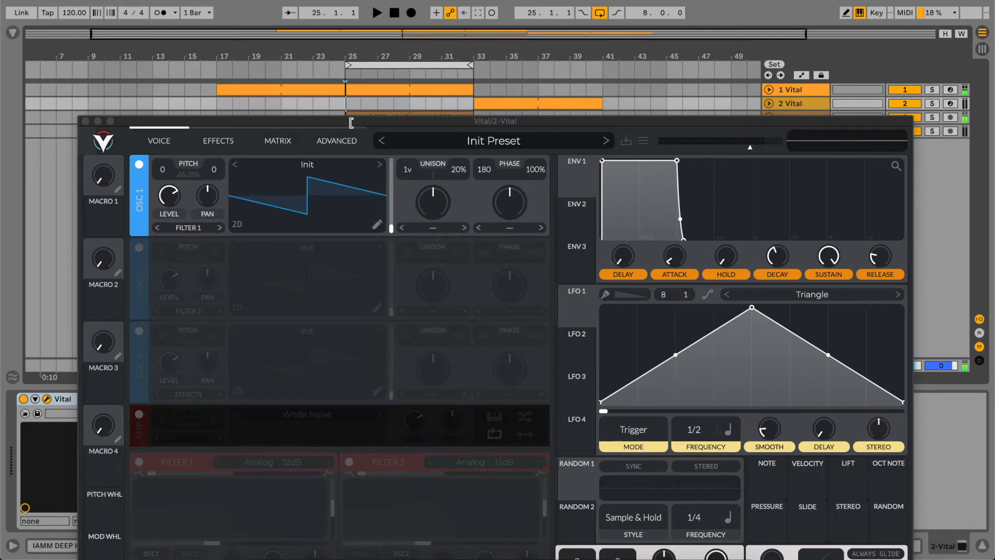
Set the playback start to bar 33 and move the synth window up until its whole interface is visible
{"action": "left_click", "coordinate": [474, 106]}
{"action": "left_click_drag", "start_coordinate": [464, 121], "coordinate": [464, 34]}
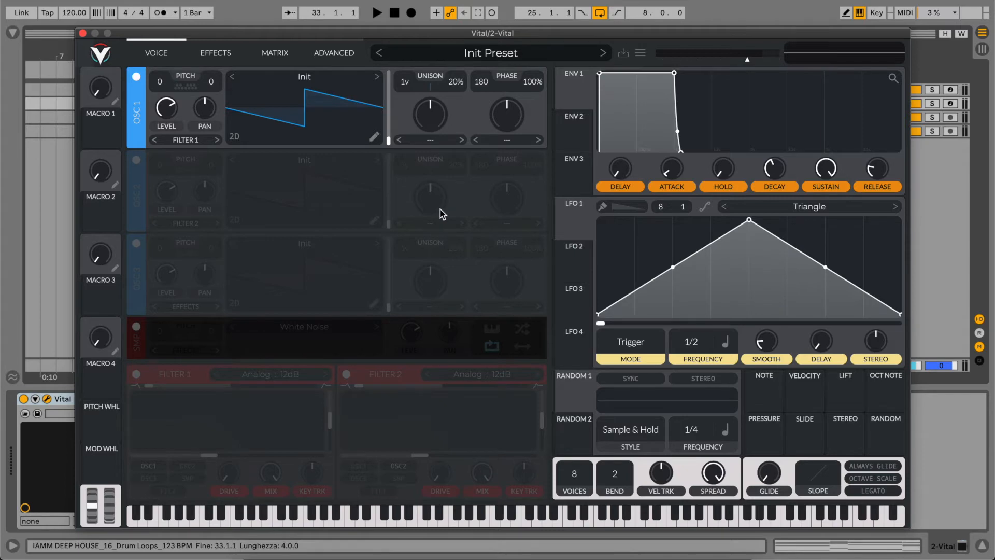
{"action": "left_click_drag", "start_coordinate": [420, 35], "coordinate": [431, 19]}
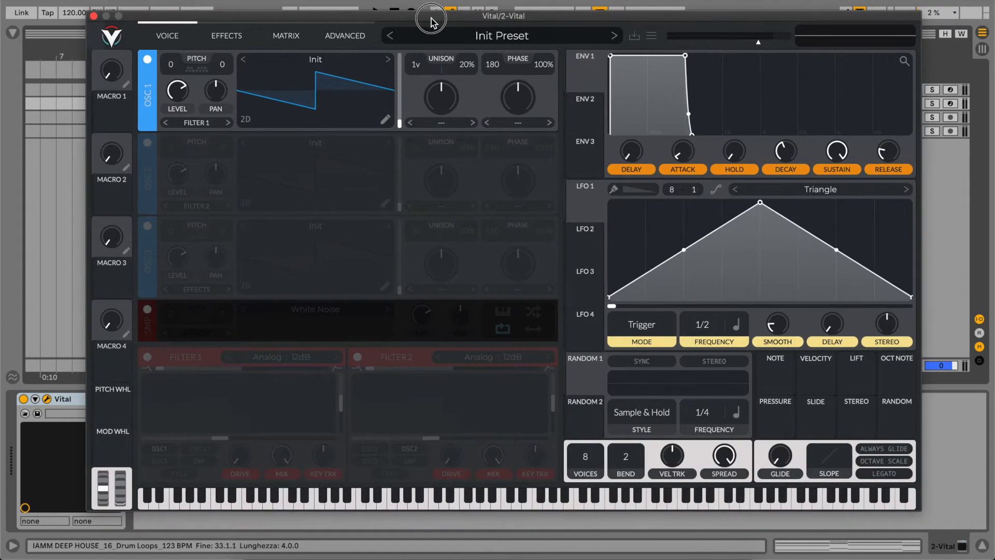
Set oscillator 1 to a Basic Shapes triangle wave with reduced level, 3 unison voices and 6% detune, and audition it
{"action": "left_click", "coordinate": [388, 61]}
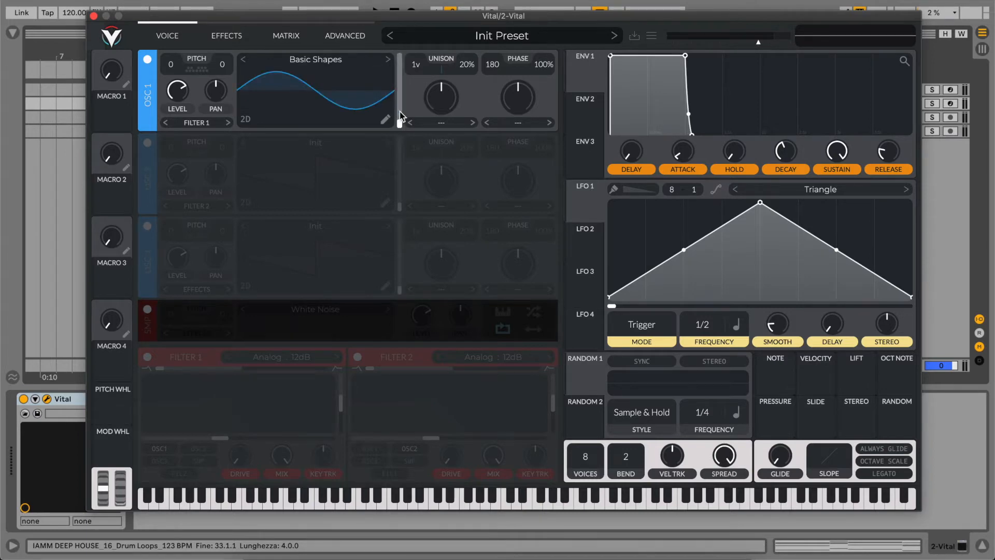
{"action": "left_click_drag", "start_coordinate": [398, 122], "coordinate": [395, 96]}
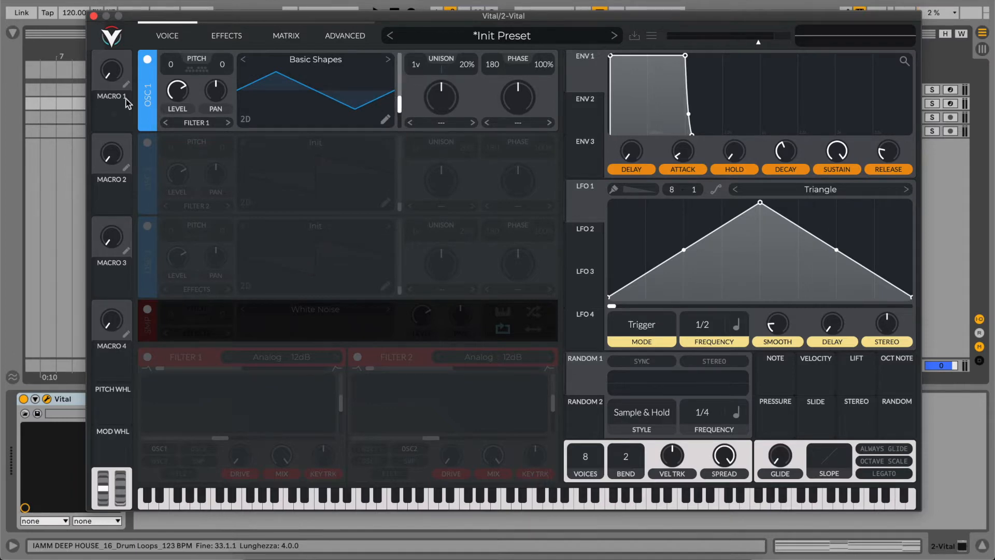
{"action": "left_click_drag", "start_coordinate": [176, 91], "coordinate": [176, 107]}
{"action": "left_click_drag", "start_coordinate": [417, 69], "coordinate": [471, 78]}
{"action": "key", "text": "space"}
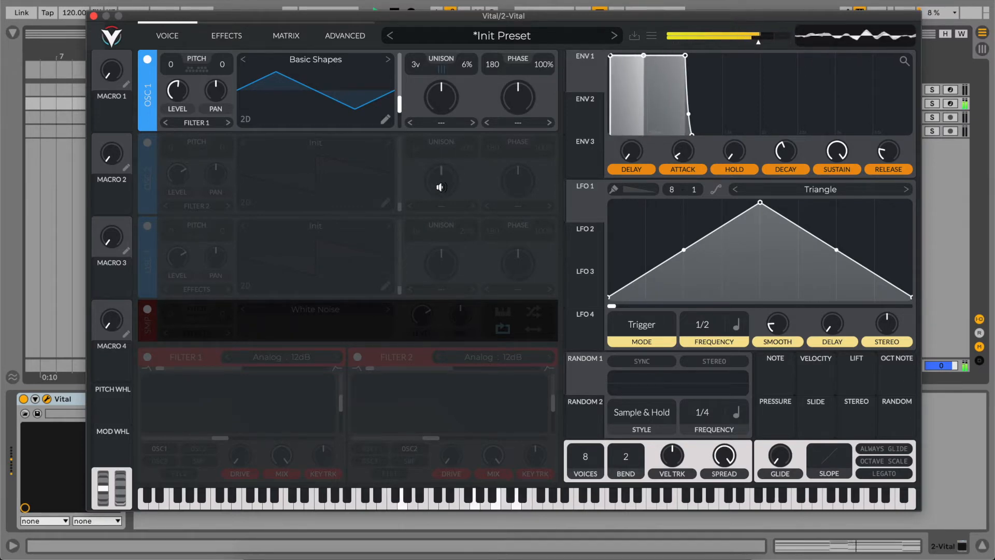
{"action": "key", "text": "space"}
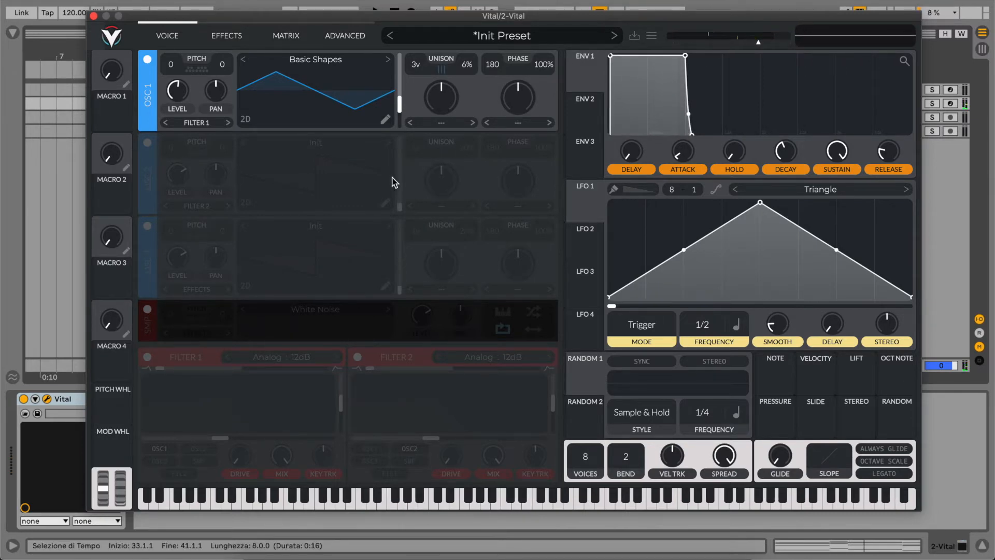
Enable oscillator 2 with the Basic Shapes sine wave and reduce its level
{"action": "left_click", "coordinate": [147, 143]}
{"action": "left_click", "coordinate": [387, 147]}
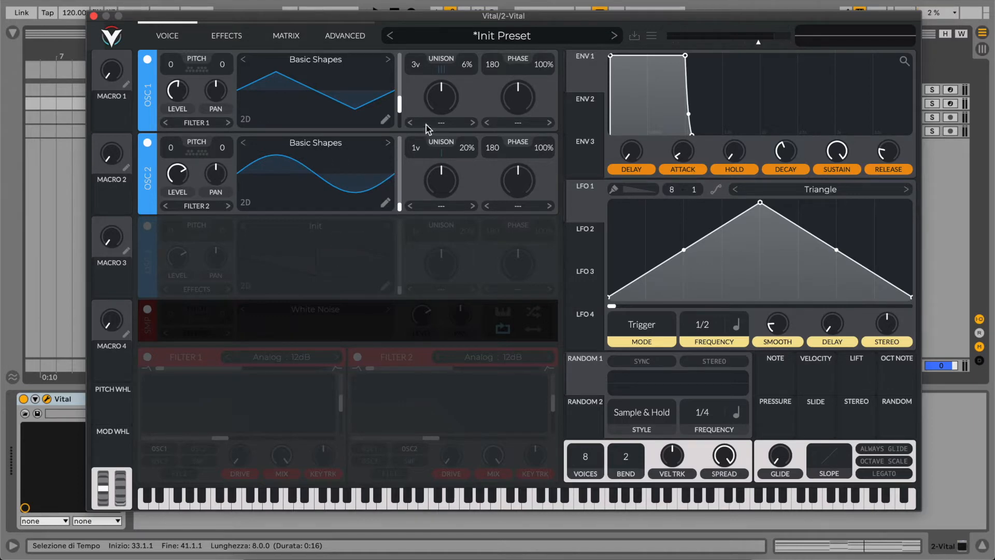
{"action": "left_click_drag", "start_coordinate": [181, 173], "coordinate": [185, 191]}
Enable Filter 1, slightly lower its resonance, raise its cutoff to about 11 semitones and audition the result
{"action": "left_click", "coordinate": [148, 356]}
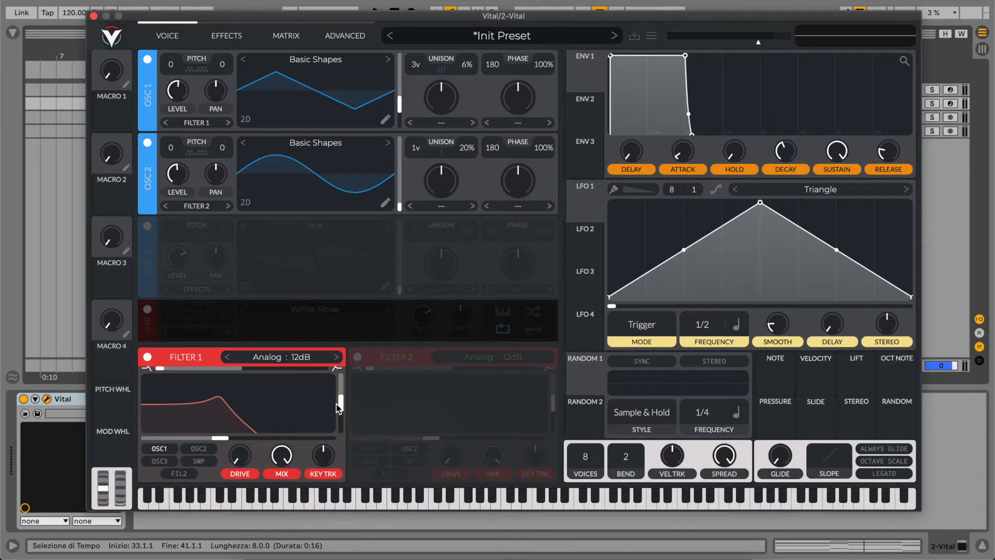
{"action": "left_click_drag", "start_coordinate": [340, 407], "coordinate": [339, 412]}
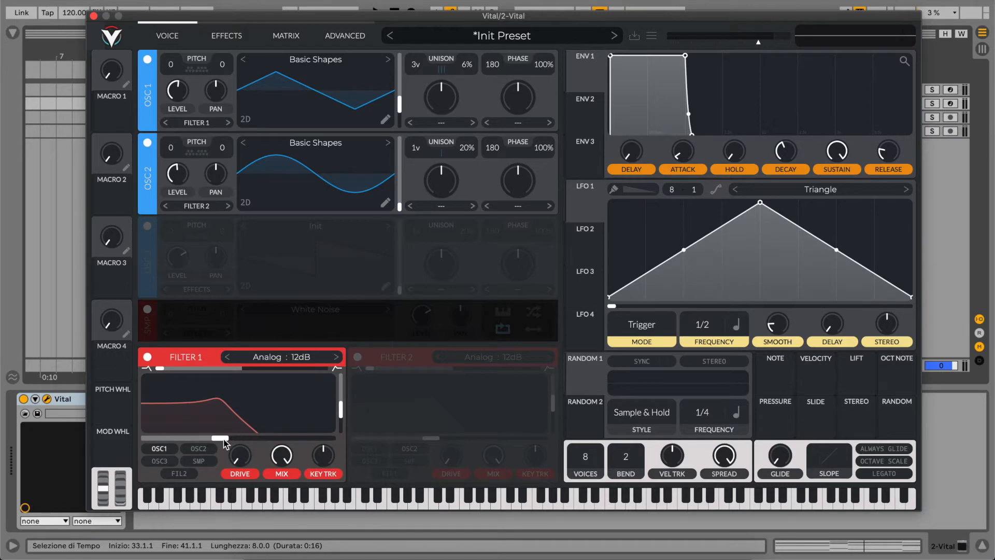
{"action": "left_click_drag", "start_coordinate": [224, 439], "coordinate": [242, 441]}
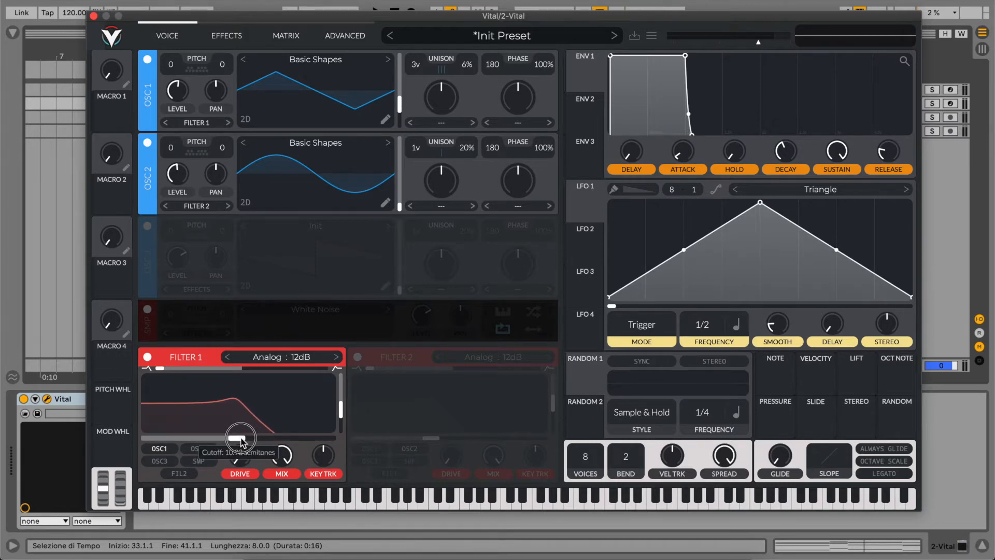
{"action": "key", "text": "space"}
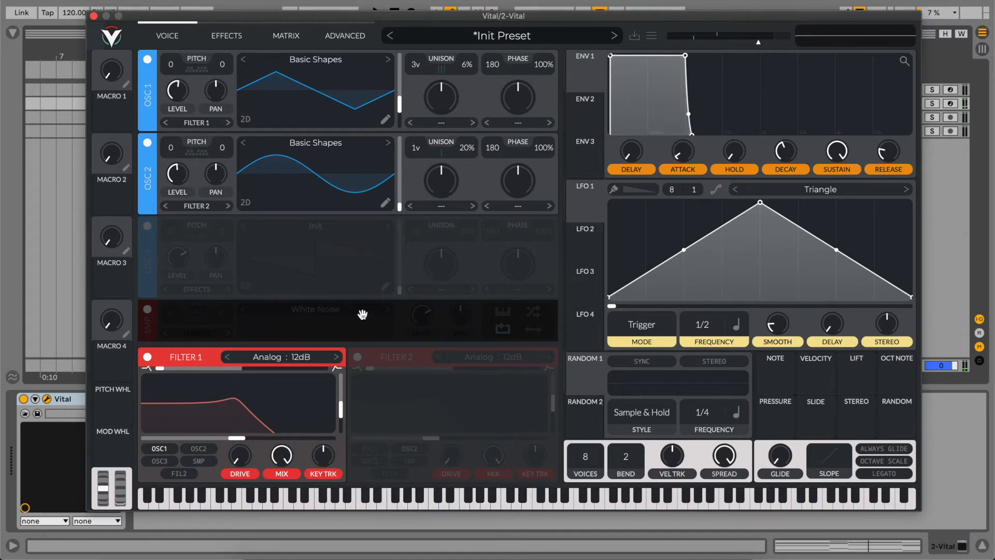
Enable the EQ effect and move it up the effects chain to directly after Chorus
{"action": "left_click", "coordinate": [229, 38]}
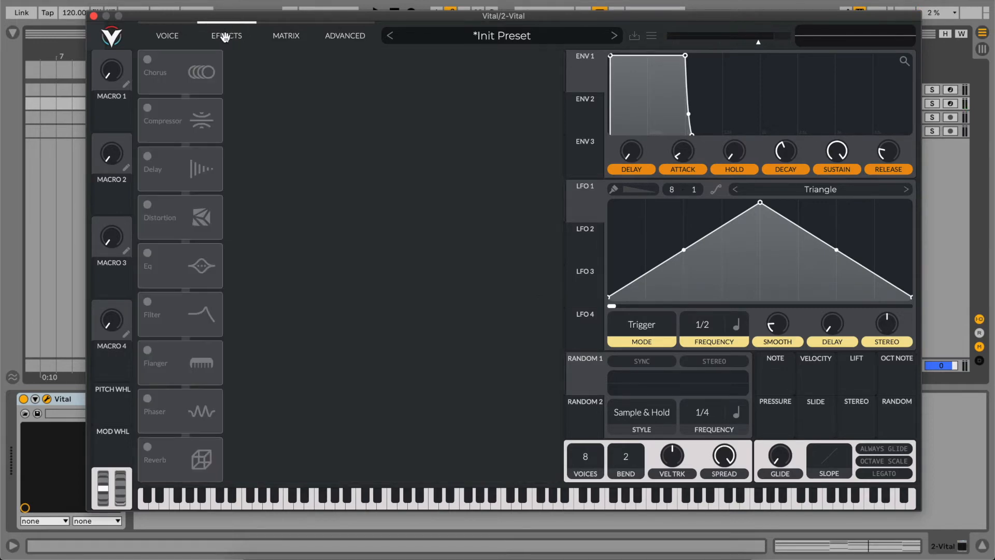
{"action": "left_click", "coordinate": [148, 254]}
{"action": "left_click_drag", "start_coordinate": [166, 264], "coordinate": [172, 102]}
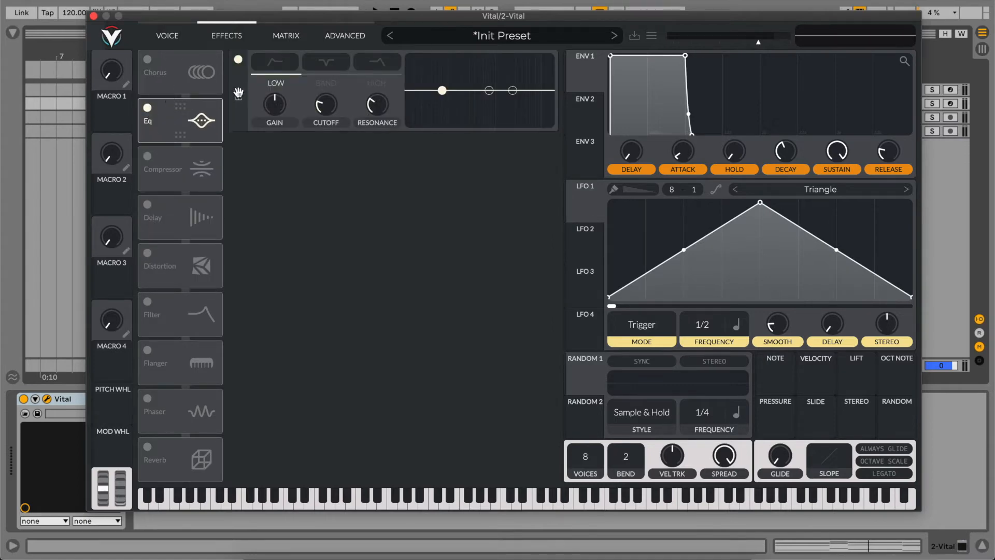
Turn the EQ's low band into a raised low cut and boost the high band about 3.7 dB at 87.84 semitones while listening
{"action": "left_click", "coordinate": [275, 62]}
{"action": "left_click_drag", "start_coordinate": [442, 90], "coordinate": [456, 92]}
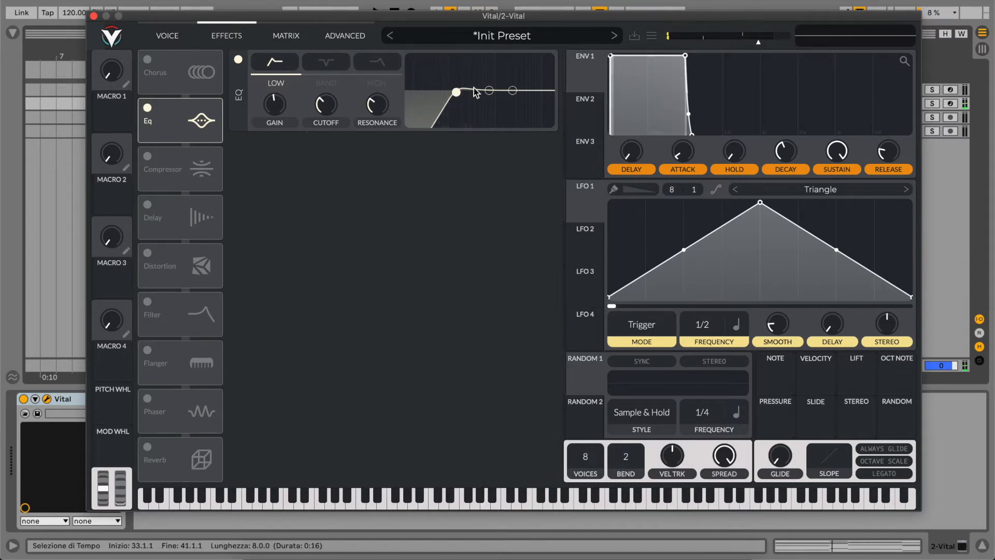
{"action": "left_click_drag", "start_coordinate": [514, 91], "coordinate": [500, 87]}
{"action": "key", "text": "space"}
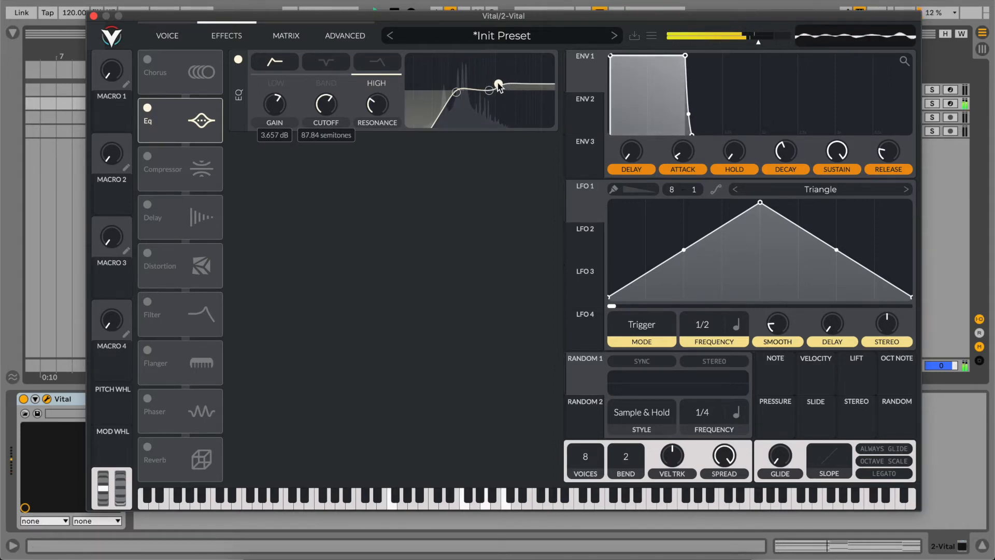
{"action": "key", "text": "space"}
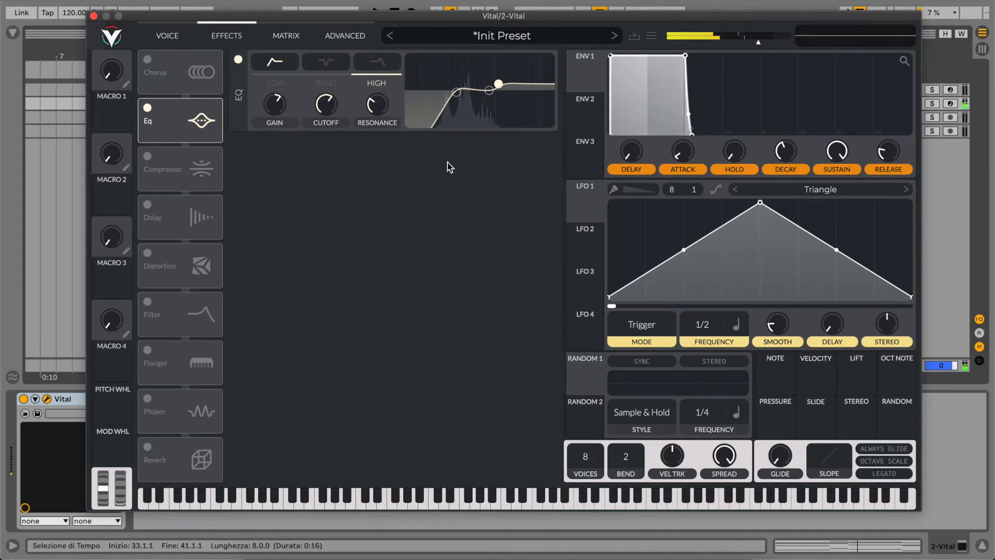
Shape Envelope 1 with a 0.017-second attack, longer decay, lower sustain and longer release
{"action": "left_click", "coordinate": [168, 36]}
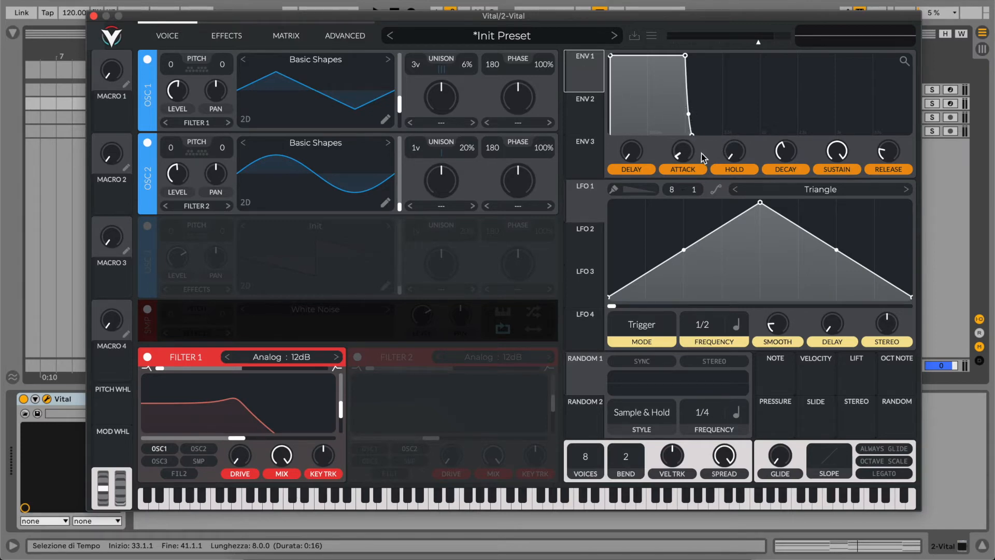
{"action": "mouse_move", "coordinate": [686, 154]}
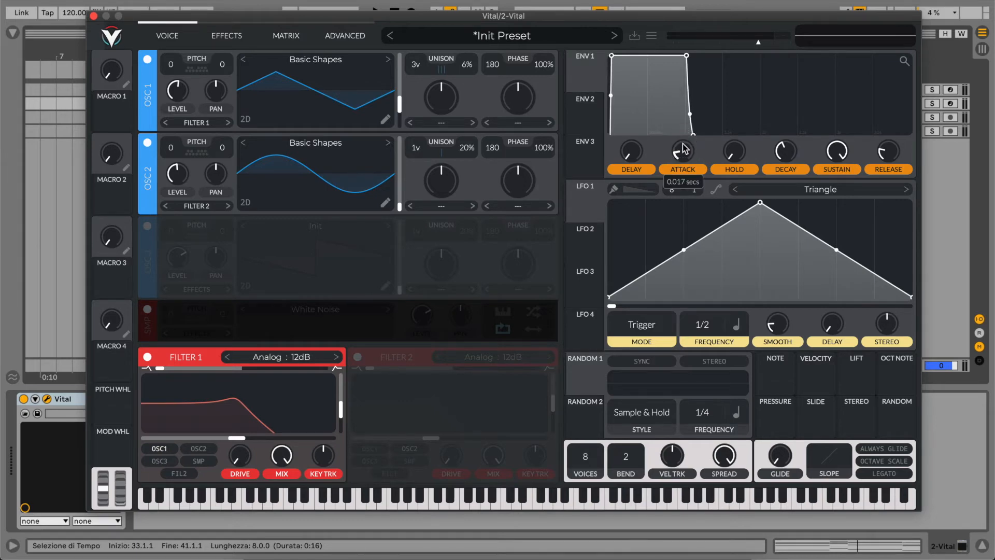
{"action": "left_click_drag", "start_coordinate": [786, 153], "coordinate": [835, 171]}
{"action": "mouse_move", "coordinate": [835, 151]}
{"action": "left_click_drag", "start_coordinate": [887, 153], "coordinate": [885, 145]}
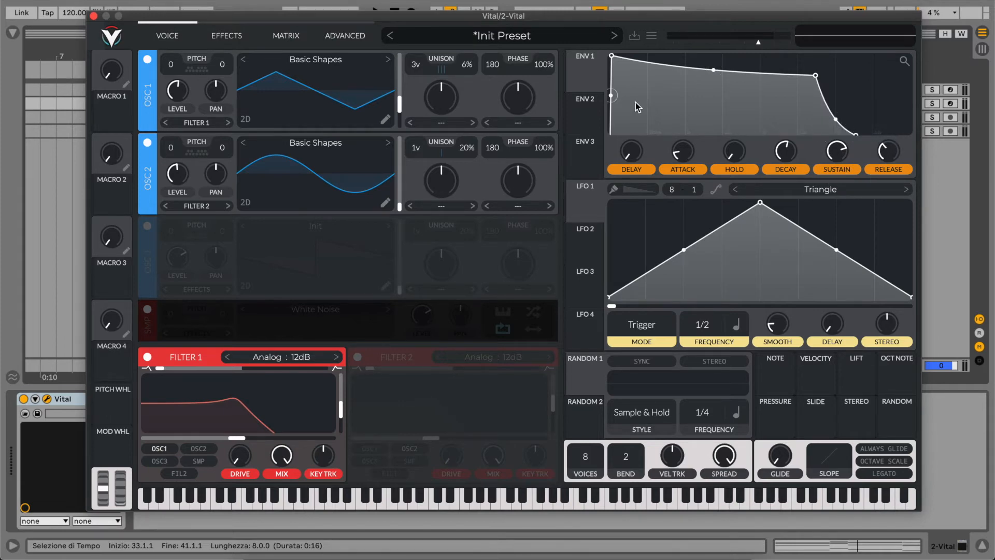
Shape Envelope 2 into a short pluck with a brief decay and zero sustain
{"action": "left_click", "coordinate": [597, 100]}
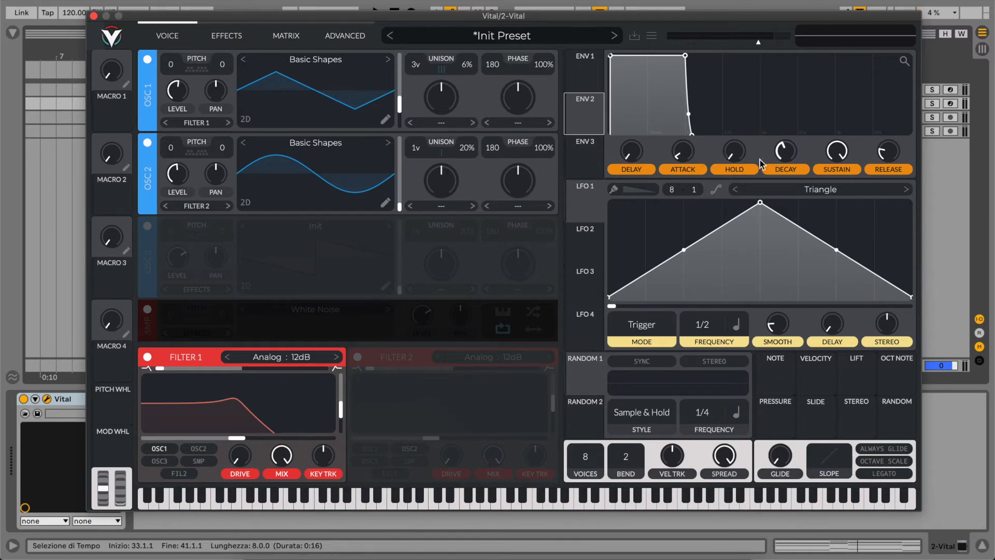
{"action": "left_click_drag", "start_coordinate": [787, 153], "coordinate": [788, 171]}
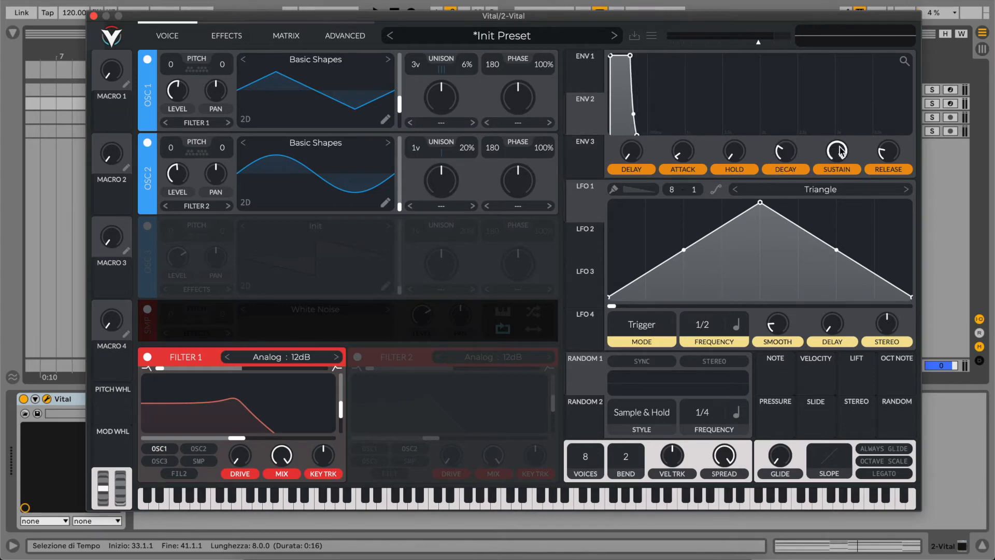
{"action": "left_click_drag", "start_coordinate": [836, 151], "coordinate": [785, 148]}
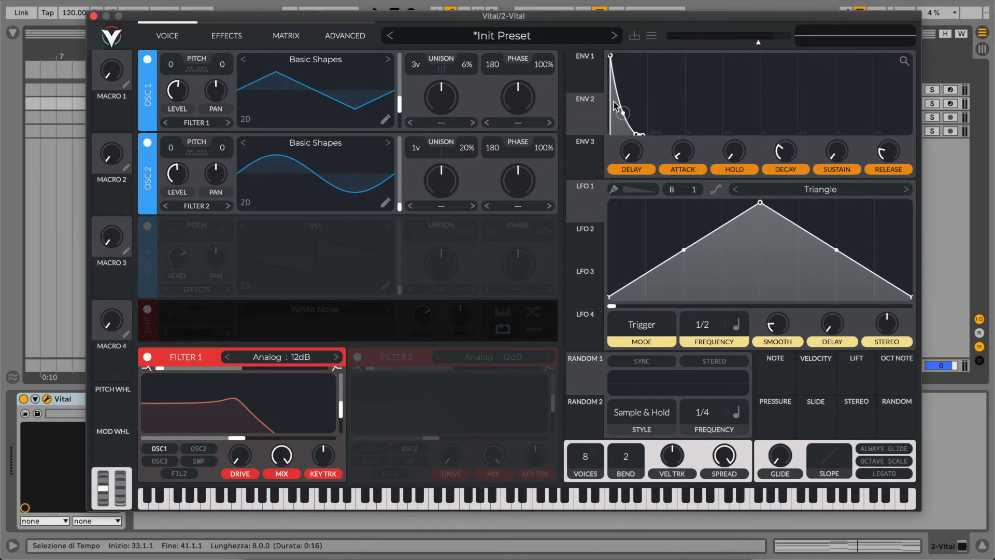
Modulate Filter 1's cutoff with Envelope 2 at a reduced amount and play the part
{"action": "left_click_drag", "start_coordinate": [591, 120], "coordinate": [237, 434]}
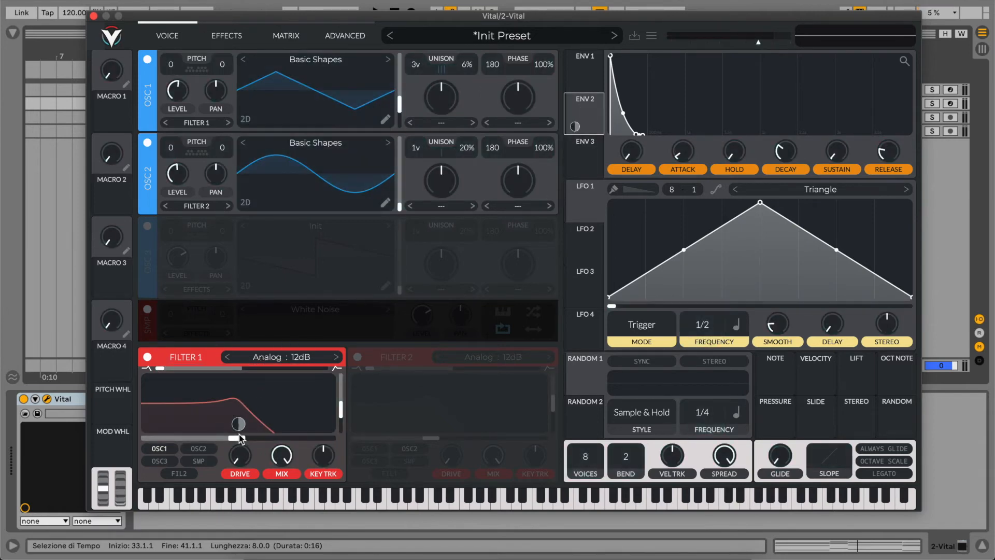
{"action": "mouse_move", "coordinate": [241, 430]}
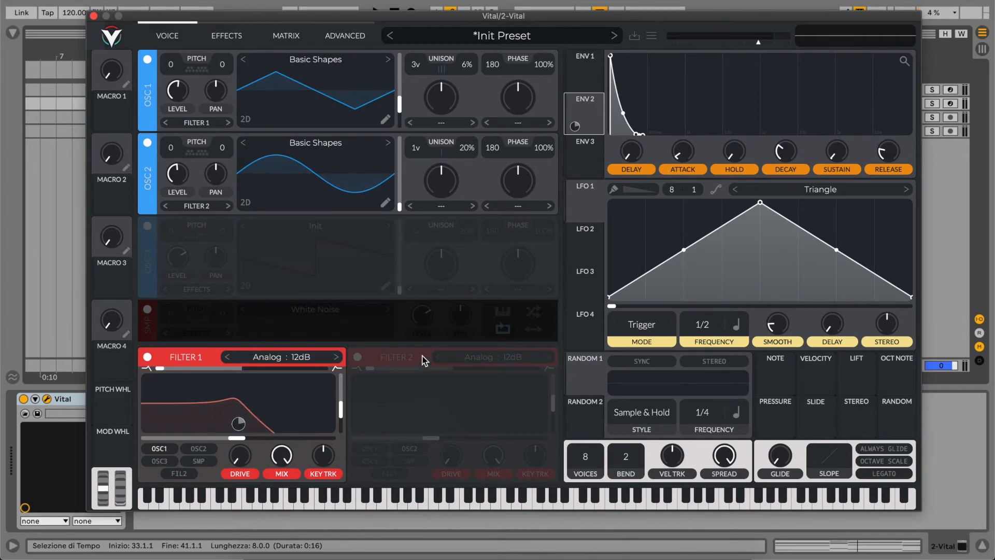
{"action": "key", "text": "space"}
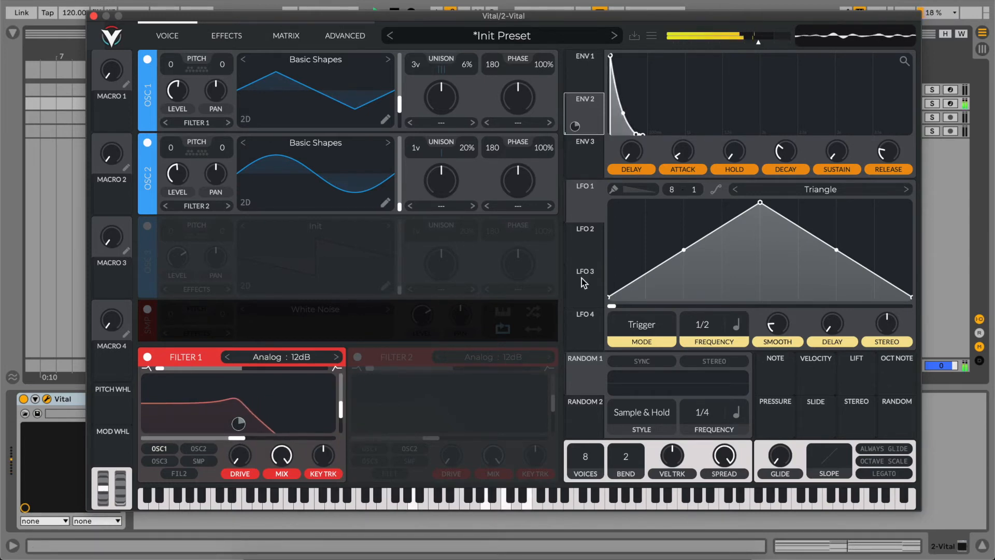
Lengthen Envelope 2's decay slightly and turn up the voice glide
{"action": "left_click_drag", "start_coordinate": [782, 159], "coordinate": [781, 154]}
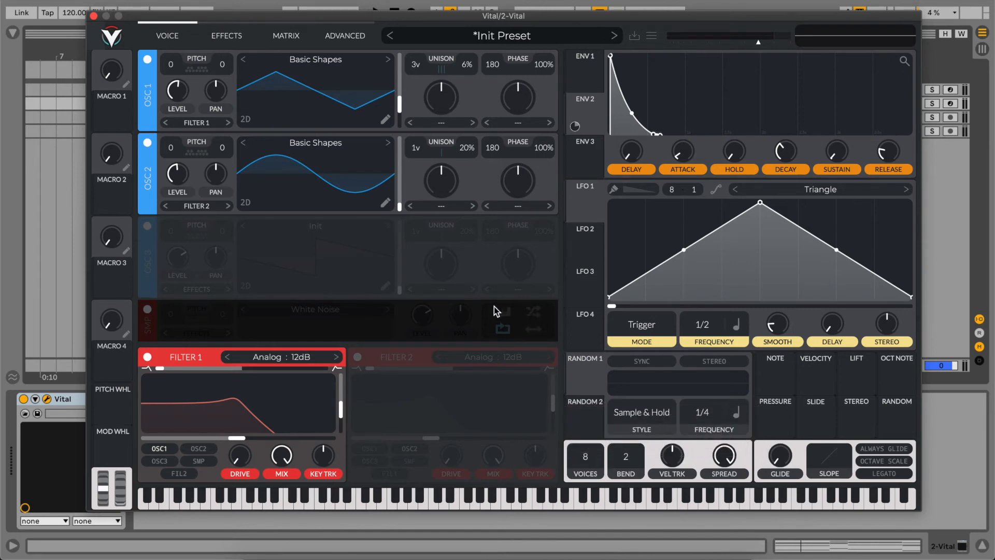
{"action": "left_click_drag", "start_coordinate": [780, 457], "coordinate": [782, 428]}
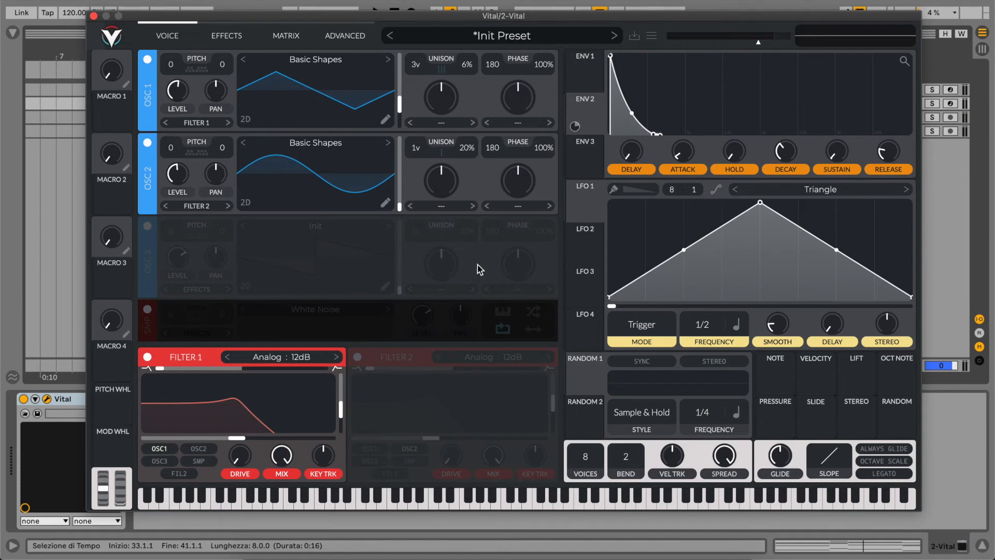
Enable the Delay effect at 1/8 in Mono mode and lower its mix
{"action": "left_click", "coordinate": [218, 37]}
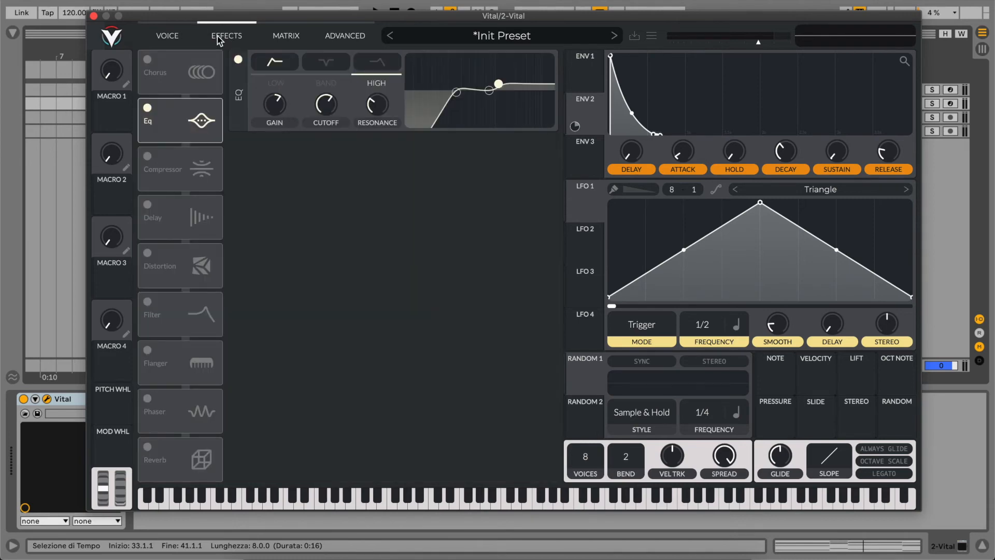
{"action": "left_click", "coordinate": [147, 205]}
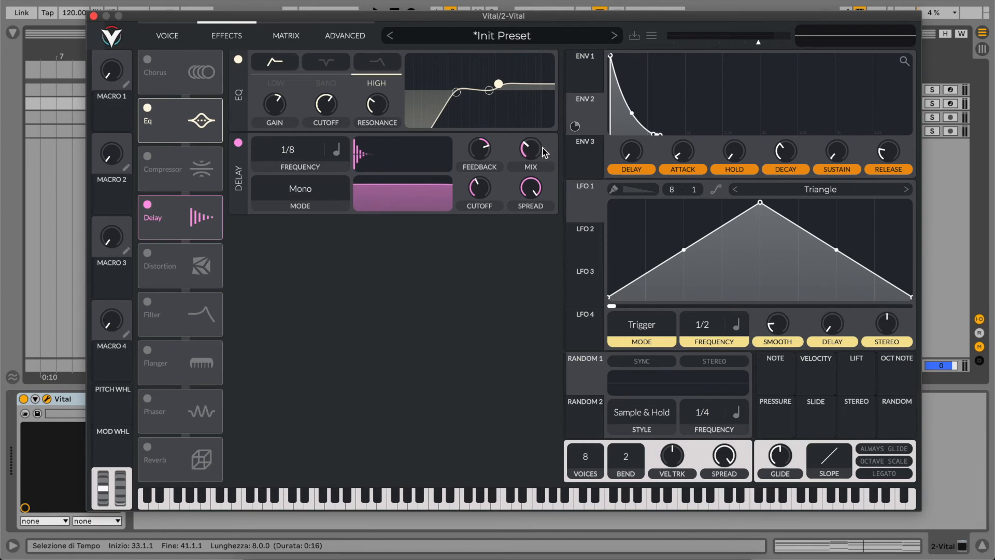
{"action": "left_click_drag", "start_coordinate": [535, 150], "coordinate": [538, 162]}
Enable Reverb, cut its low frequencies, raise its mix and size, and set its time to 2.937 seconds
{"action": "left_click", "coordinate": [148, 447]}
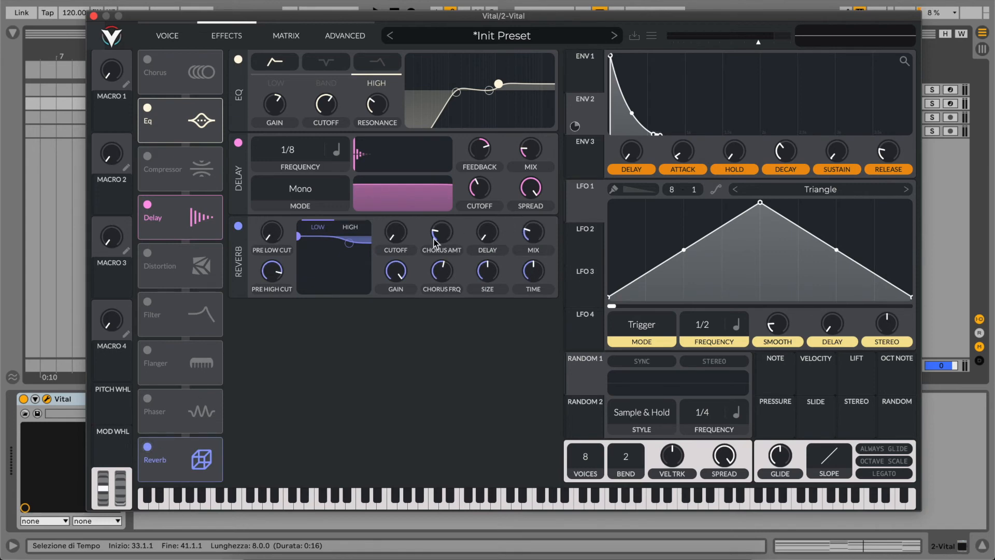
{"action": "left_click_drag", "start_coordinate": [299, 237], "coordinate": [326, 258]}
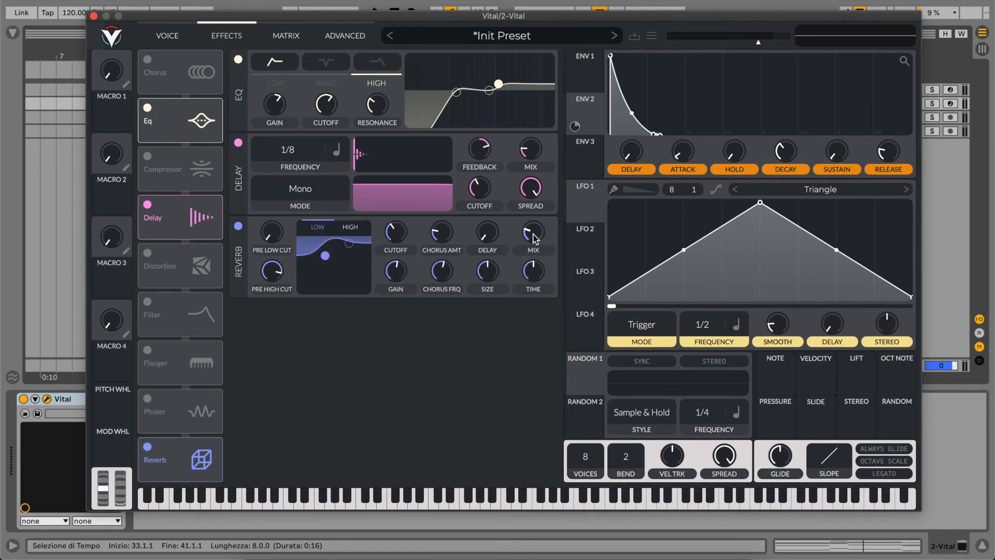
{"action": "scroll", "coordinate": [536, 239], "scroll_direction": "up", "scroll_amount": 5}
{"action": "scroll", "coordinate": [487, 270], "scroll_direction": "up", "scroll_amount": 3}
{"action": "scroll", "coordinate": [531, 272], "scroll_direction": "up", "scroll_amount": 4}
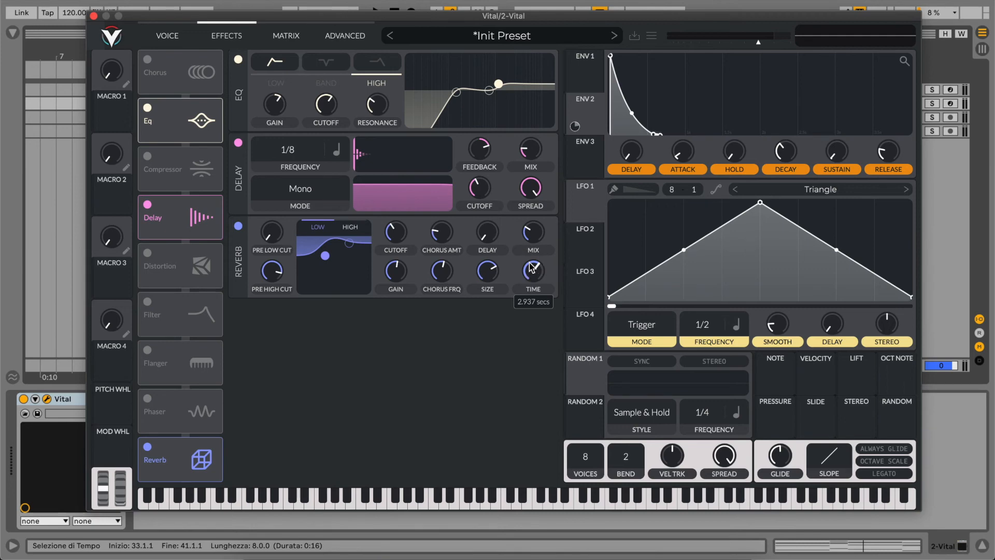
Play the patch and lower the delay mix further while listening
{"action": "left_click", "coordinate": [173, 34]}
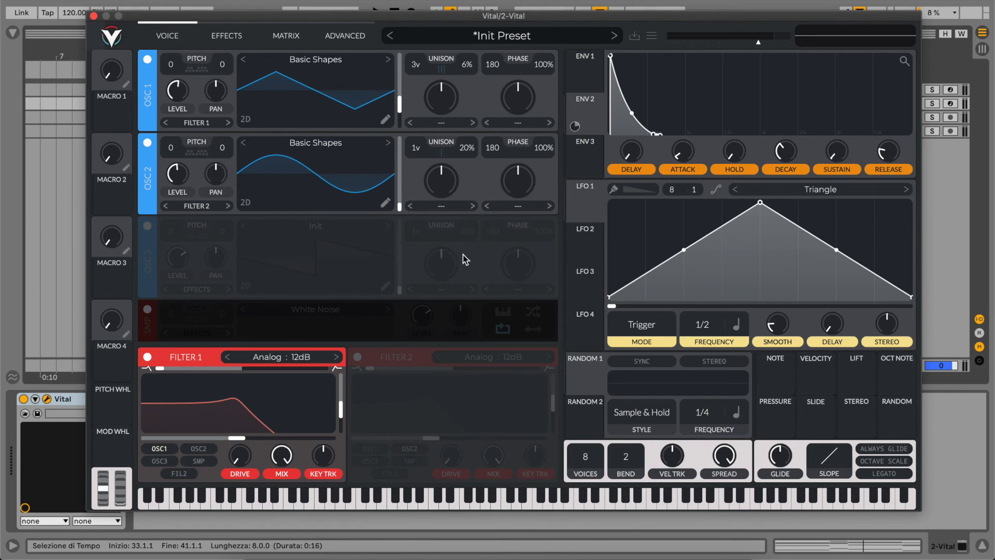
{"action": "key", "text": "space"}
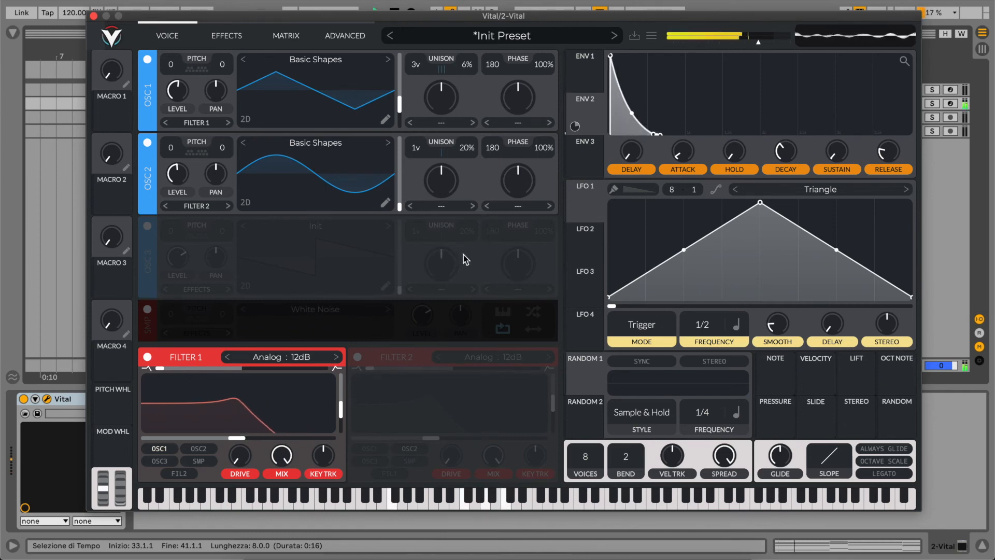
{"action": "left_click", "coordinate": [243, 42]}
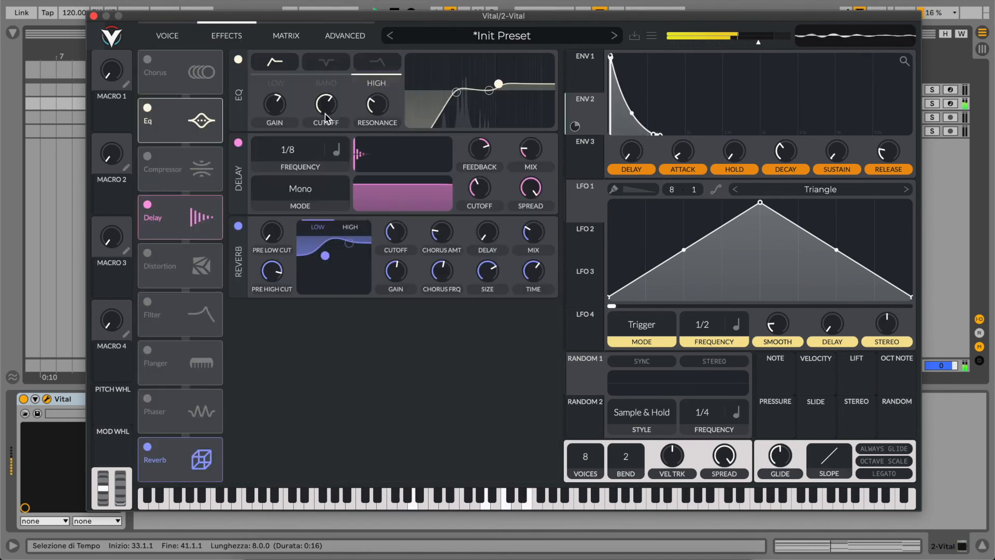
{"action": "scroll", "coordinate": [531, 163], "scroll_direction": "down", "scroll_amount": 5}
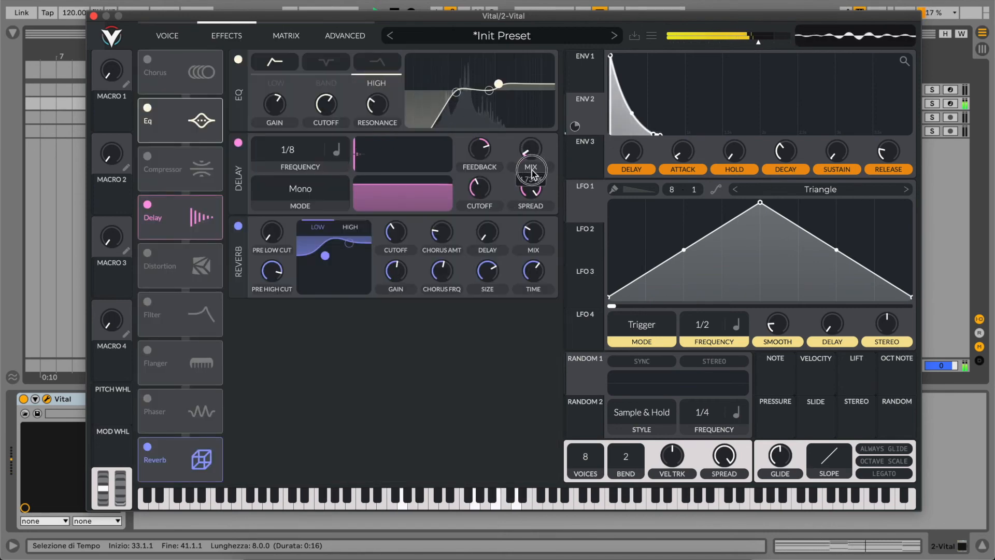
{"action": "scroll", "coordinate": [527, 159], "scroll_direction": "up", "scroll_amount": 2}
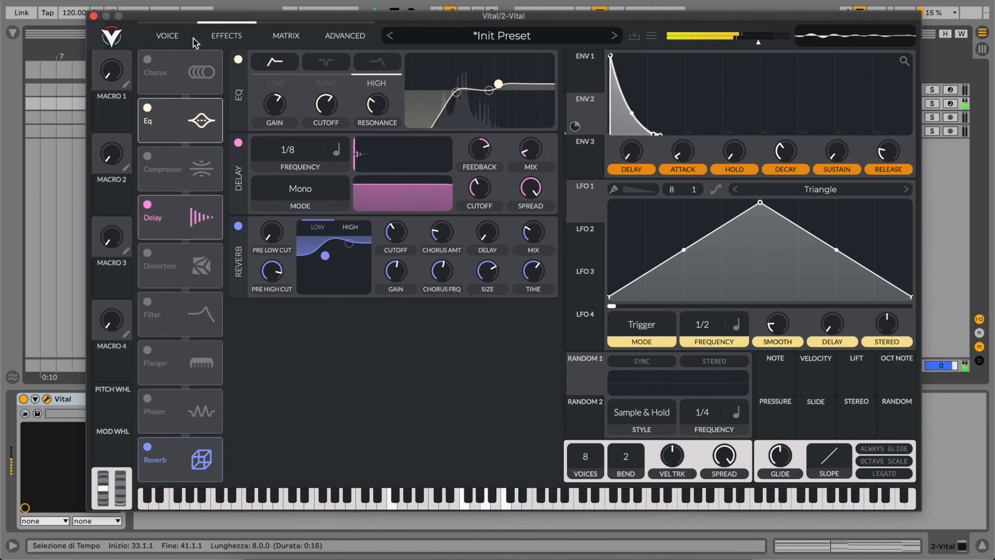
{"action": "left_click", "coordinate": [176, 35]}
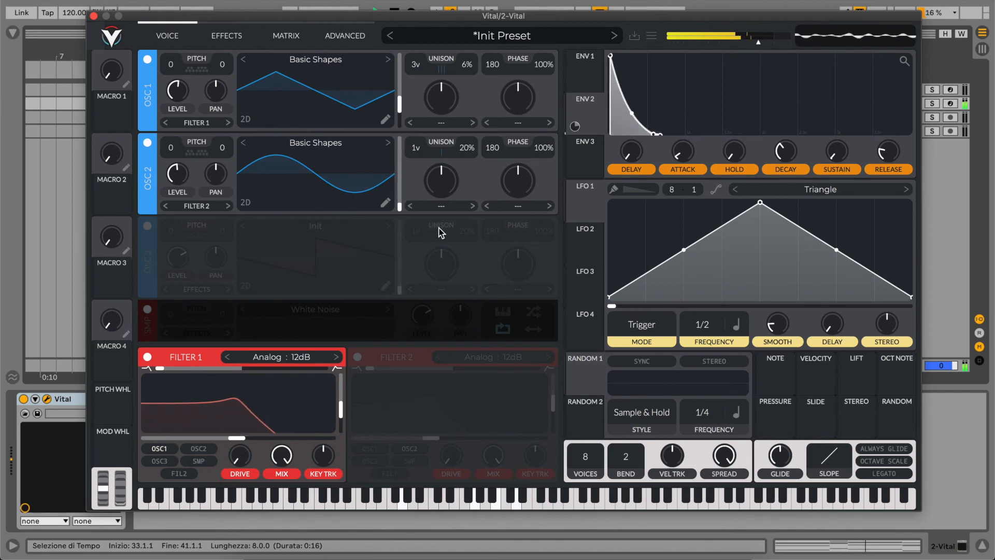